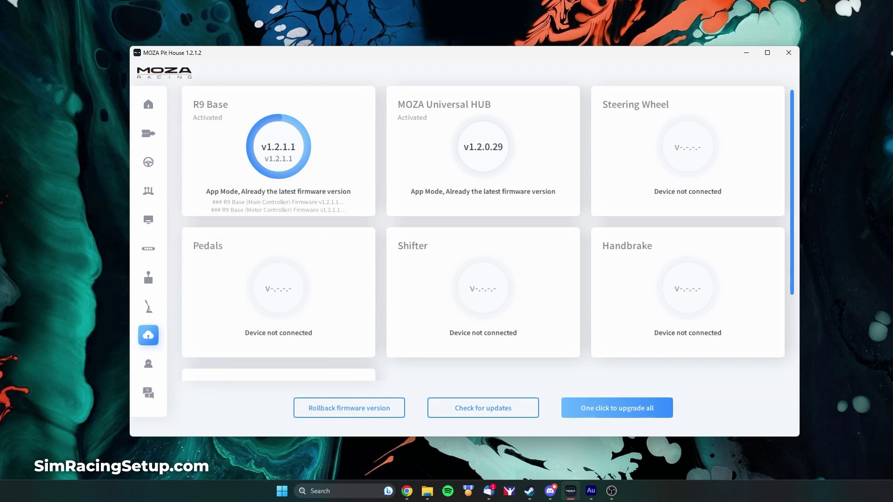
# Scroll through the firmware cards, then return to the home page with the Game Launcher list
pyautogui.scroll(-3, 487, 234)
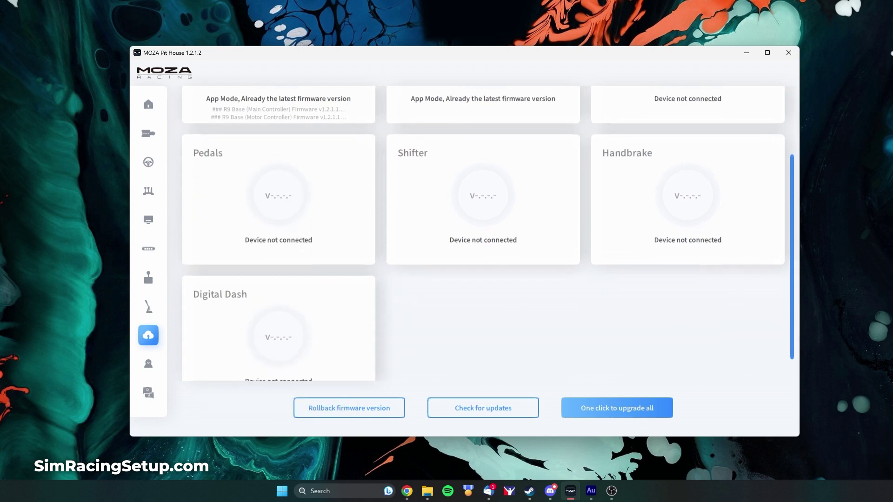
pyautogui.scroll(3, 487, 231)
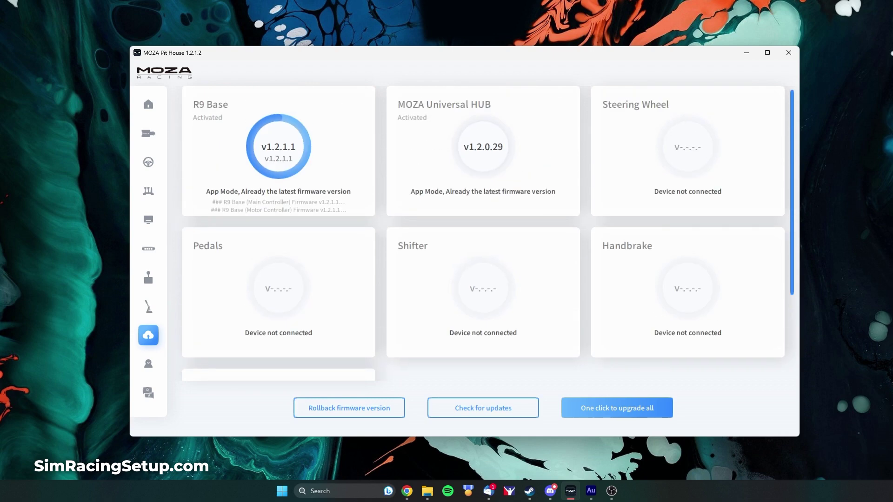
pyautogui.click(148, 105)
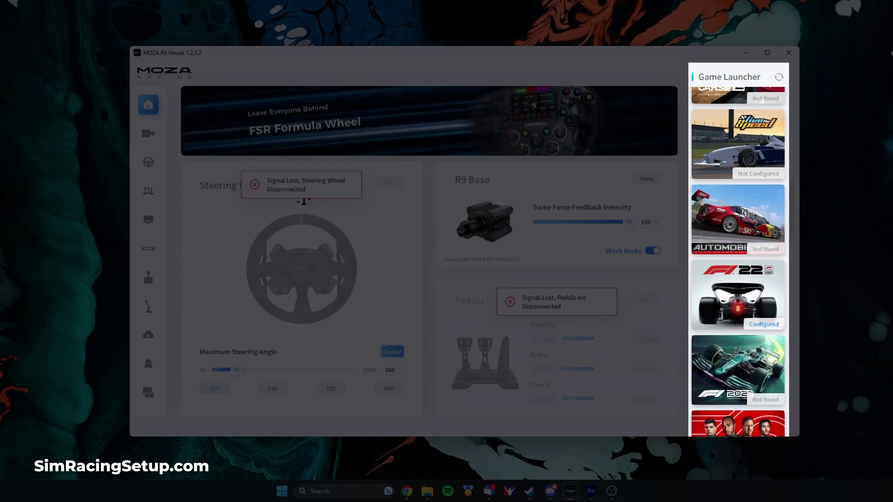
# Check the Game Launcher tiles, where F1 22 is marked Configured
pyautogui.moveTo(738, 142)
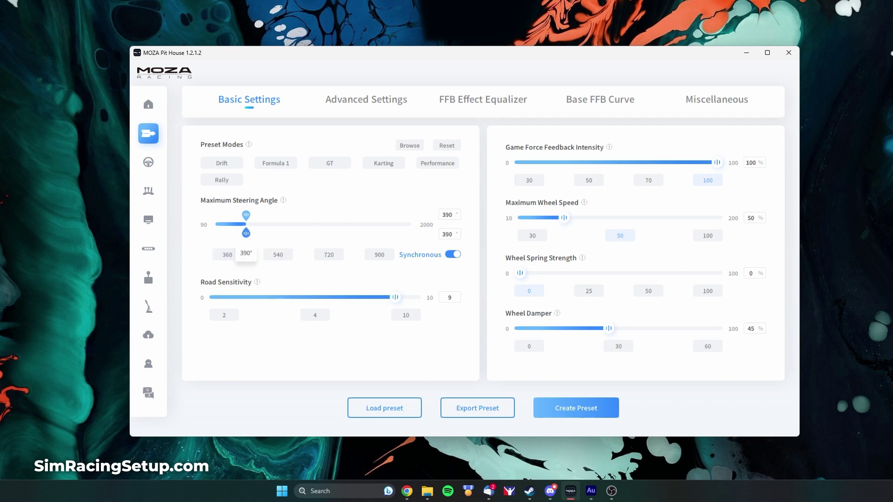
pyautogui.moveTo(243, 233)
pyautogui.mouseDown()
pyautogui.moveTo(258, 233)
pyautogui.moveTo(243, 233)
pyautogui.mouseUp()
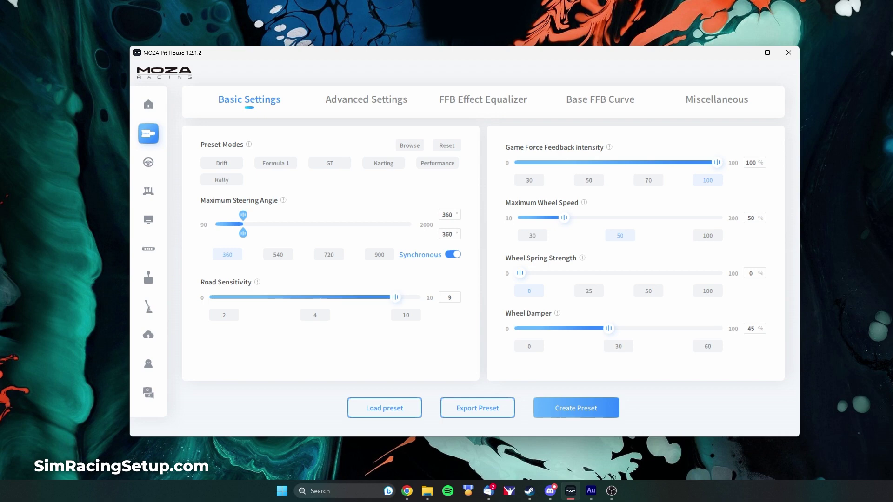
pyautogui.moveTo(395, 298)
pyautogui.mouseDown()
pyautogui.moveTo(416, 297)
pyautogui.moveTo(375, 297)
pyautogui.moveTo(395, 297)
pyautogui.mouseUp()
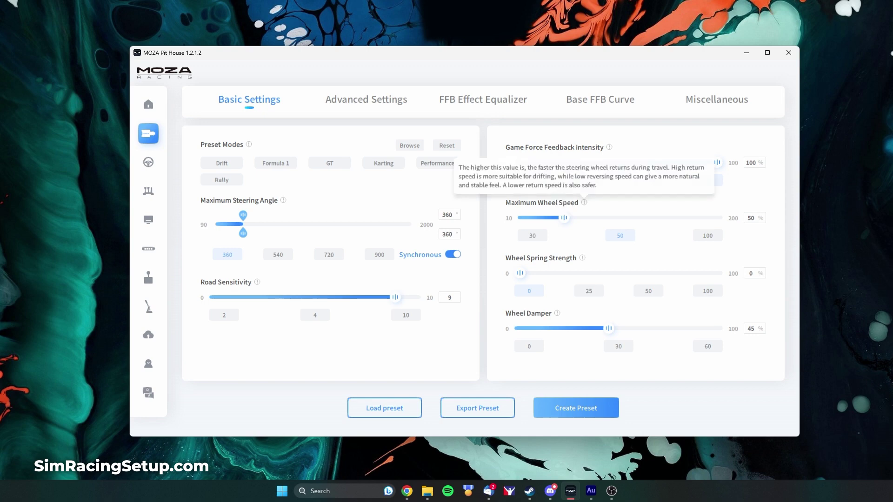
pyautogui.moveTo(717, 162)
pyautogui.moveTo(717, 162)
pyautogui.mouseDown()
pyautogui.moveTo(667, 163)
pyautogui.moveTo(717, 162)
pyautogui.mouseUp()
pyautogui.moveTo(609, 147)
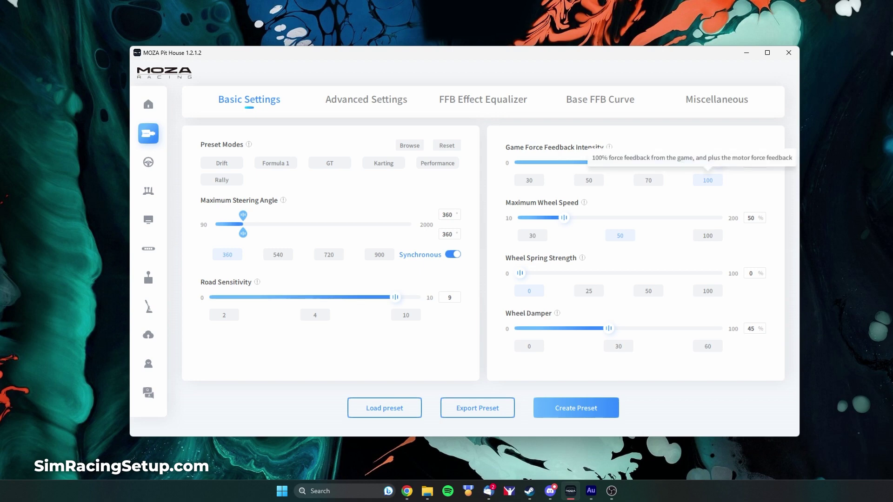
pyautogui.moveTo(564, 218)
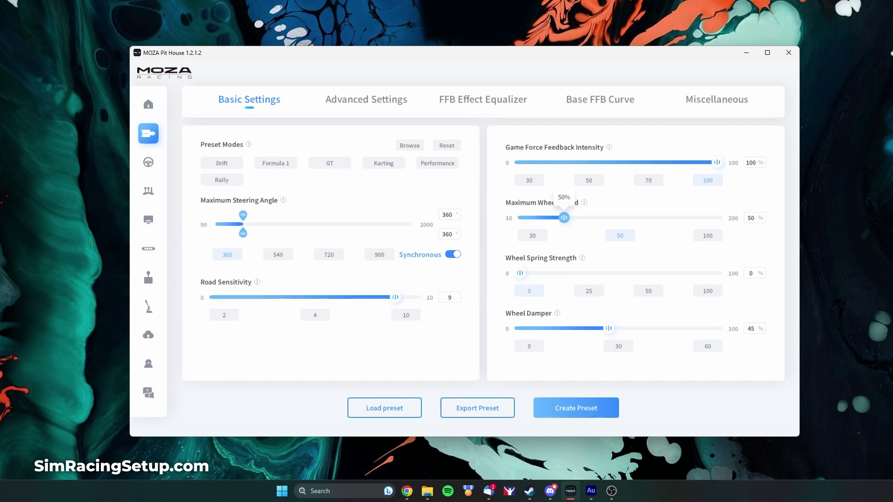
# Review the Maximum Wheel Speed 50, Wheel Spring Strength 0 and Wheel Damper 45 sliders
pyautogui.moveTo(582, 258)
pyautogui.moveTo(520, 273)
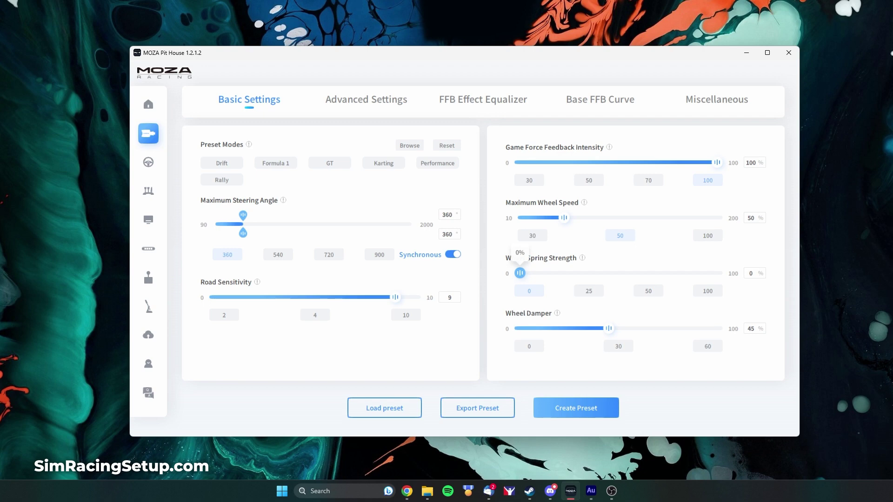
pyautogui.moveTo(608, 329)
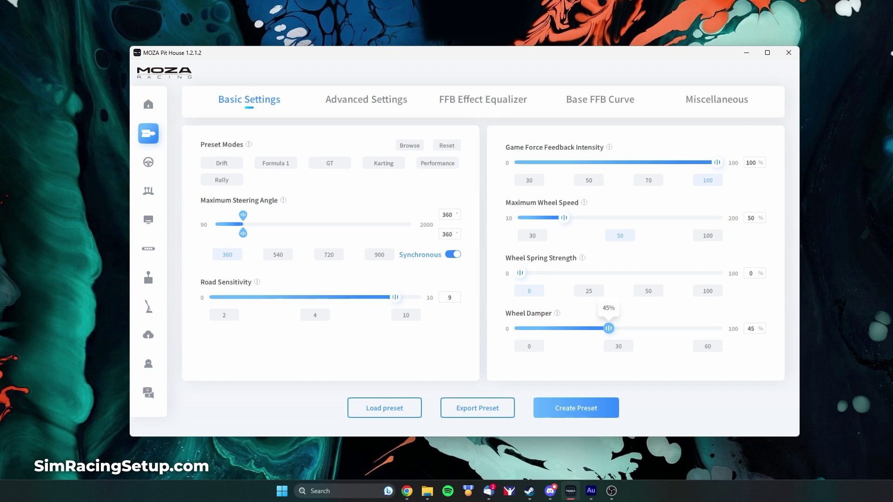
pyautogui.click(366, 99)
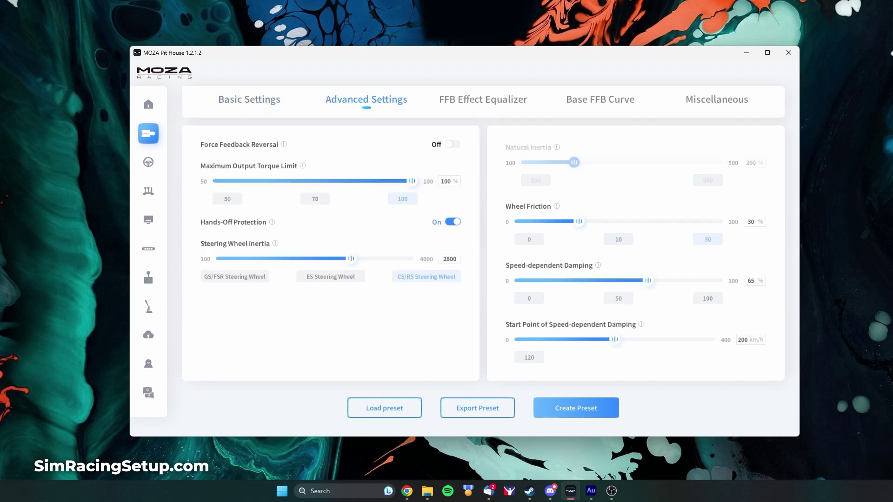
pyautogui.moveTo(412, 181)
pyautogui.moveTo(272, 222)
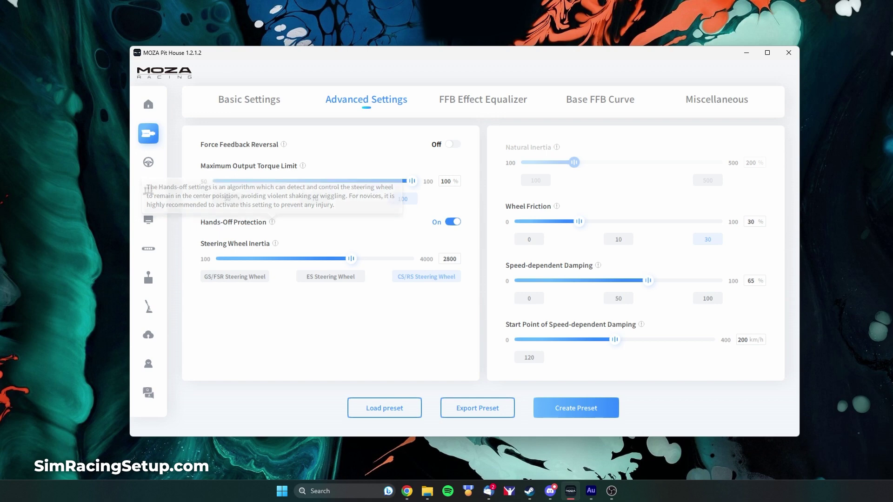
pyautogui.moveTo(351, 259)
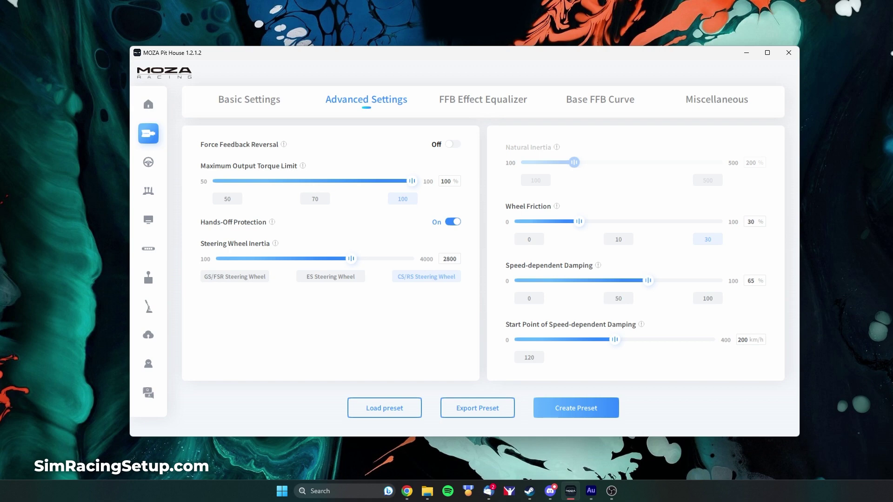
# Apply the GS/FSR Steering Wheel inertia preset of 1100 and bring up the FFB Effect Equalizer
pyautogui.moveTo(579, 221)
pyautogui.click(234, 277)
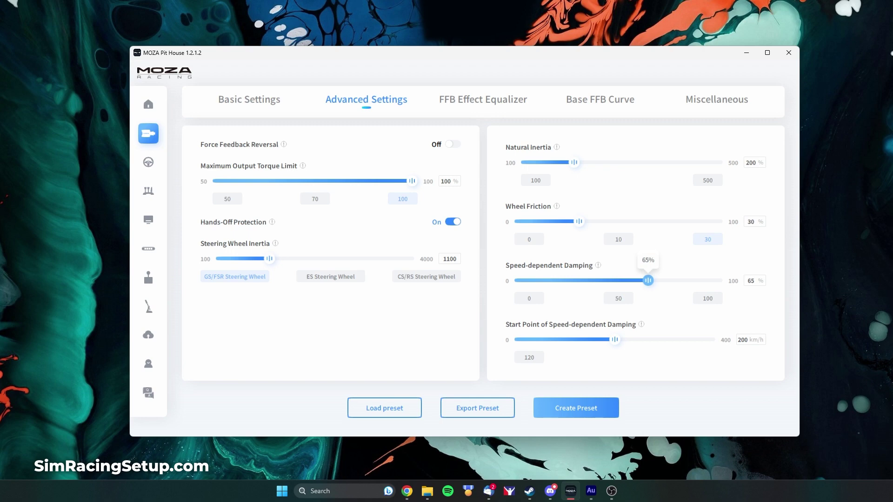
pyautogui.moveTo(615, 340)
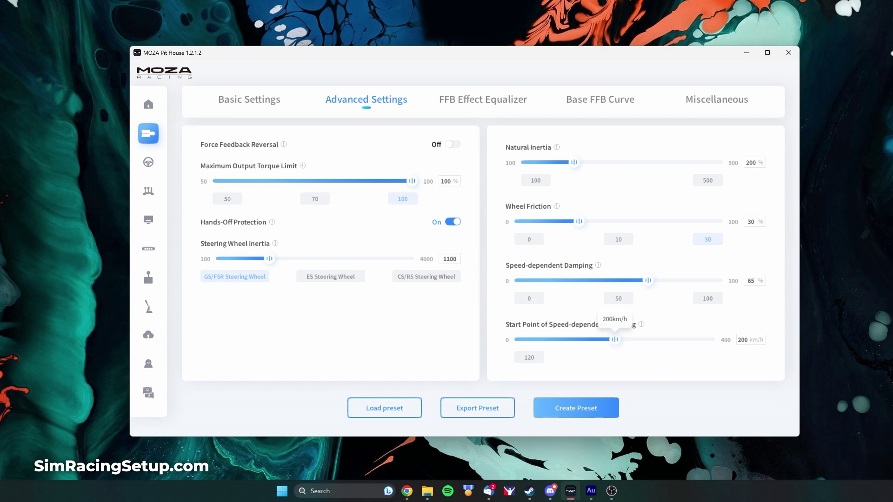
pyautogui.click(483, 100)
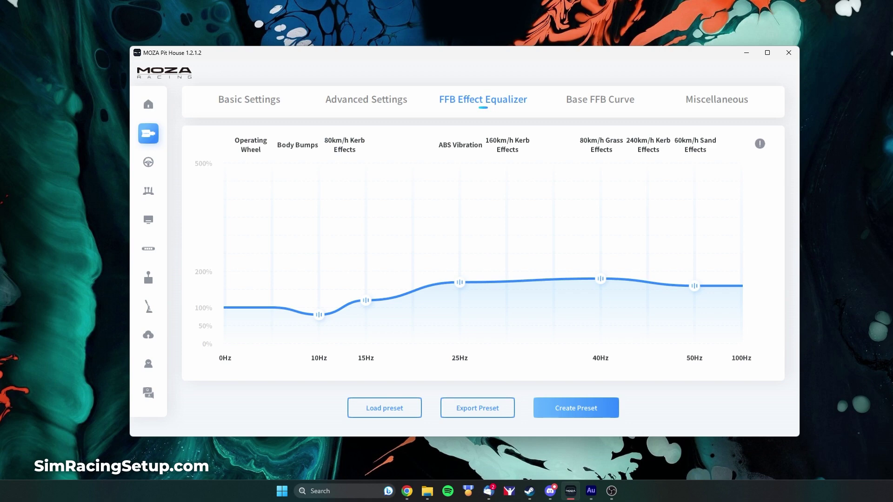
# Read the percentage of each equalizer band, then switch to the Base FFB Curve page
pyautogui.moveTo(319, 315)
pyautogui.moveTo(366, 301)
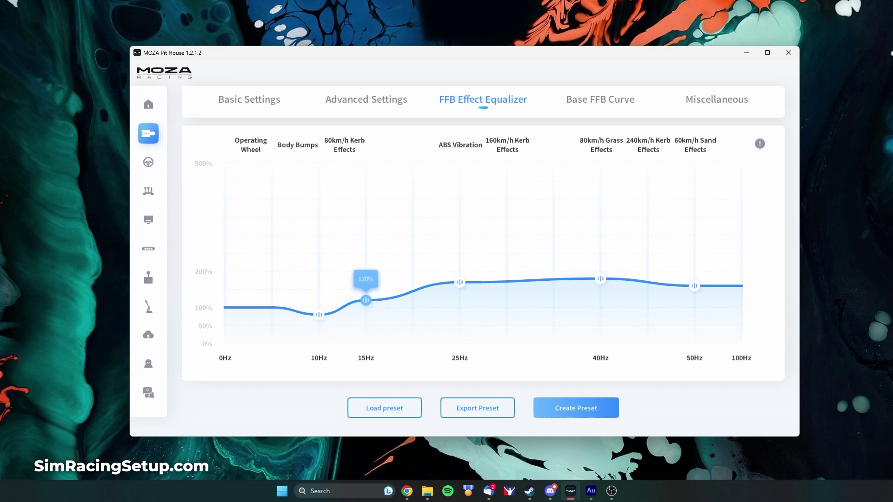
pyautogui.moveTo(460, 283)
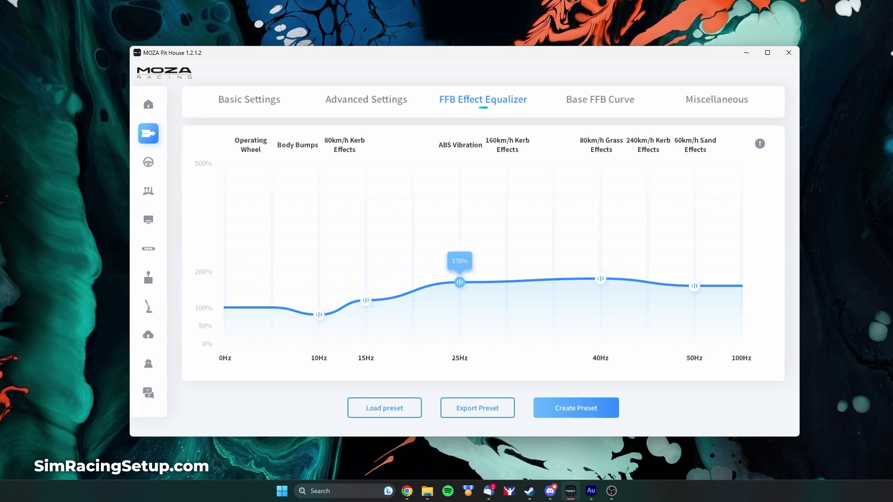
pyautogui.moveTo(600, 279)
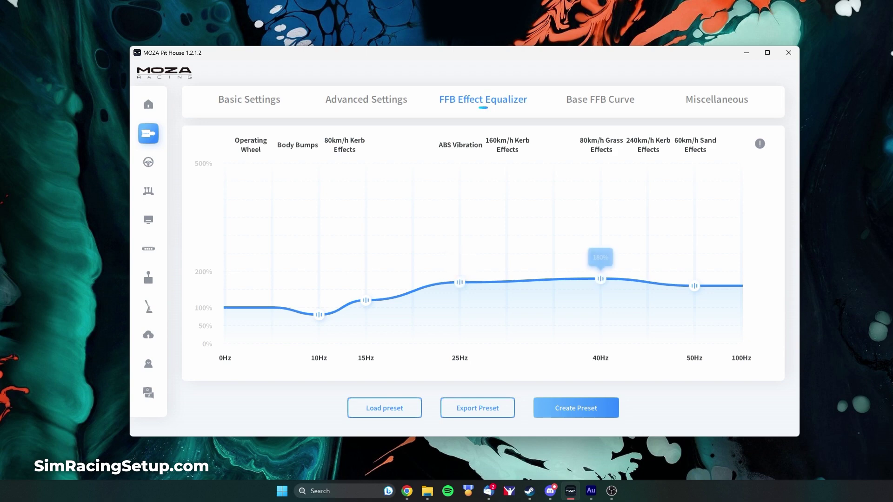
pyautogui.moveTo(694, 286)
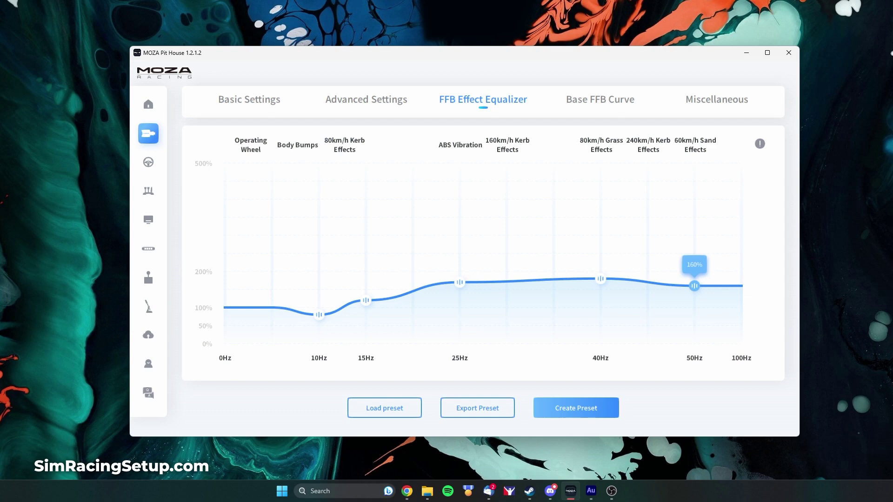
pyautogui.click(600, 99)
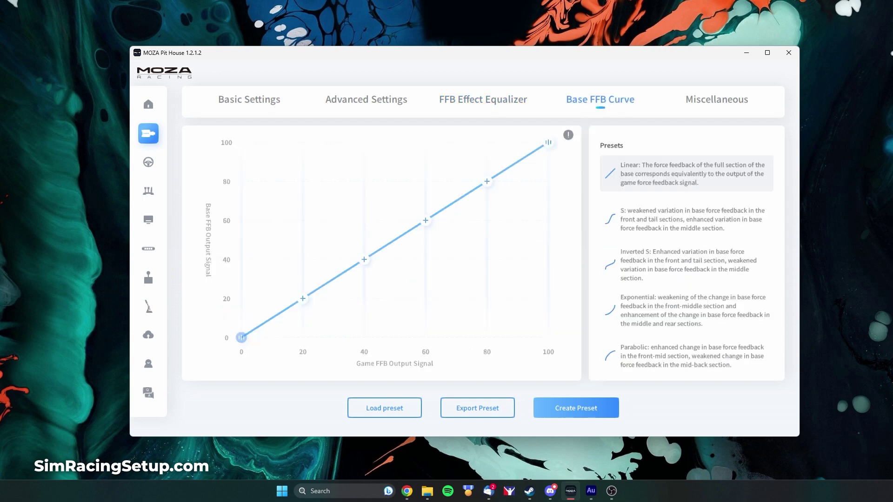
# Compare the S-curve, Inverted S, Exponential and Parabolic FFB curve presets, then reset to Linear
pyautogui.moveTo(548, 143)
pyautogui.mouseDown()
pyautogui.moveTo(548, 183)
pyautogui.moveTo(548, 143)
pyautogui.mouseUp()
pyautogui.click(687, 219)
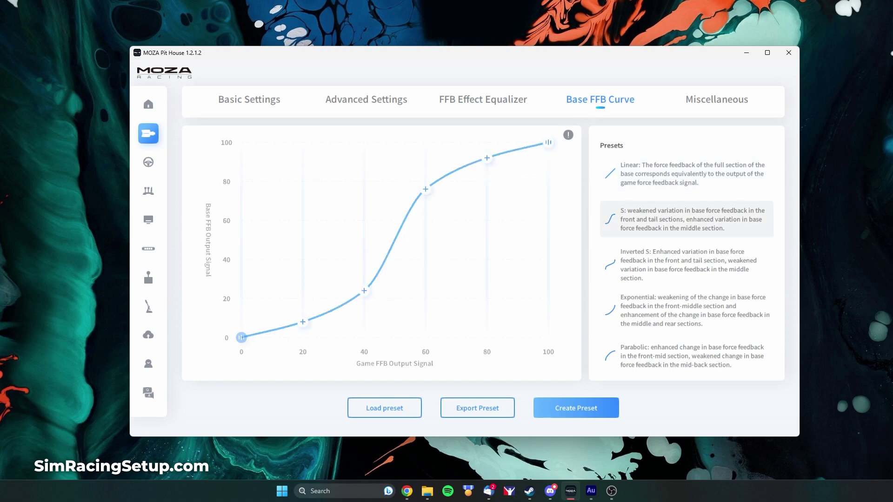
pyautogui.click(687, 265)
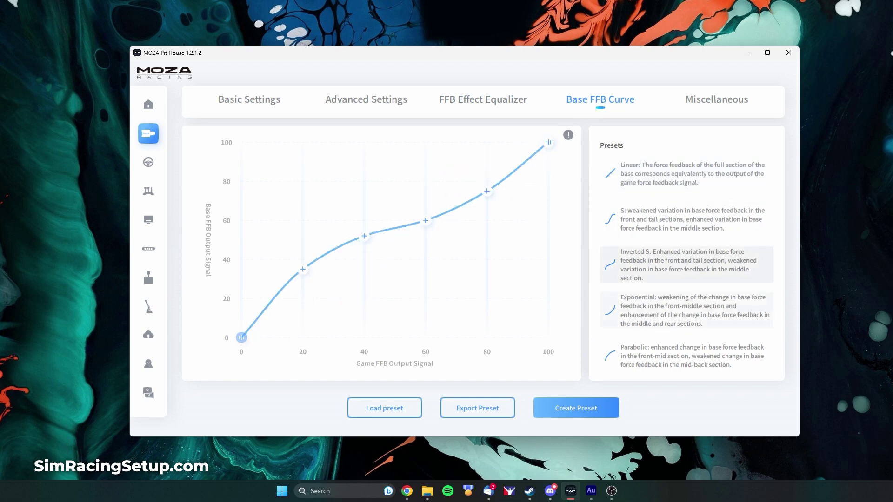
pyautogui.click(686, 310)
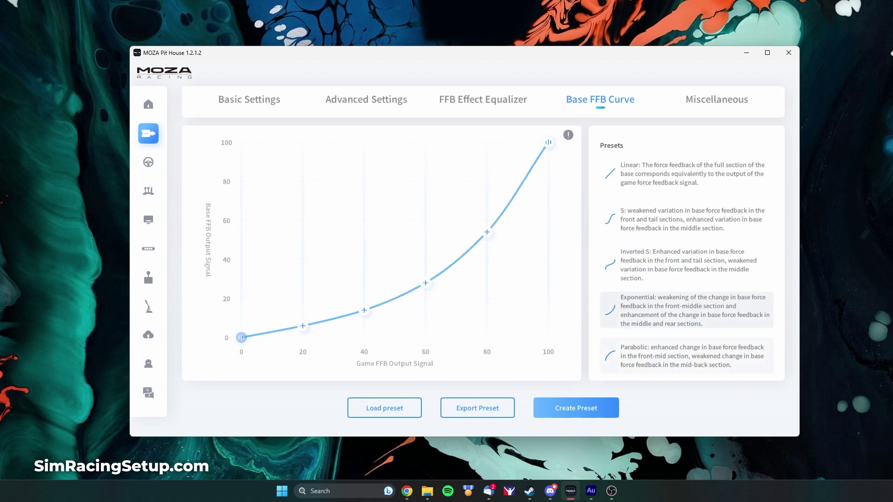
pyautogui.click(687, 356)
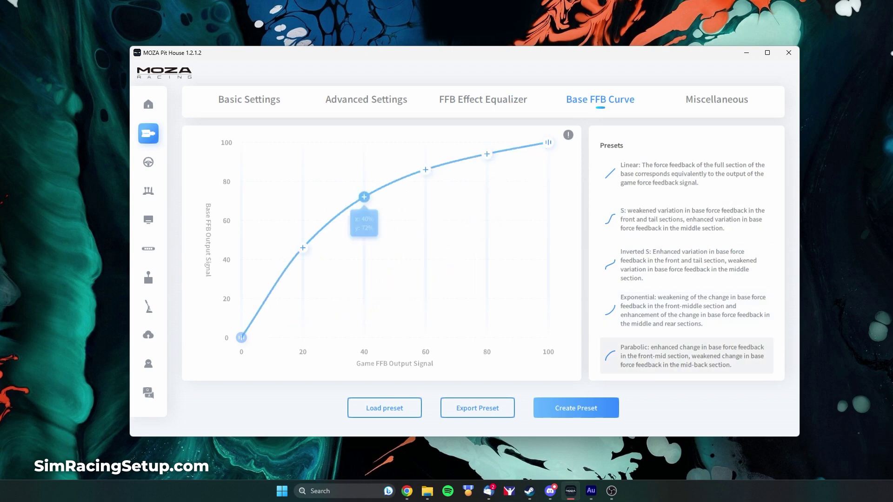
pyautogui.click(686, 173)
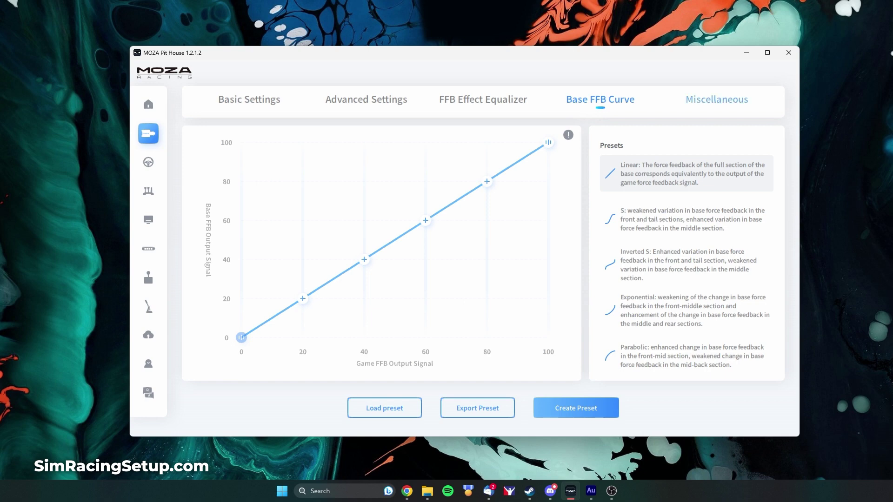
pyautogui.click(717, 99)
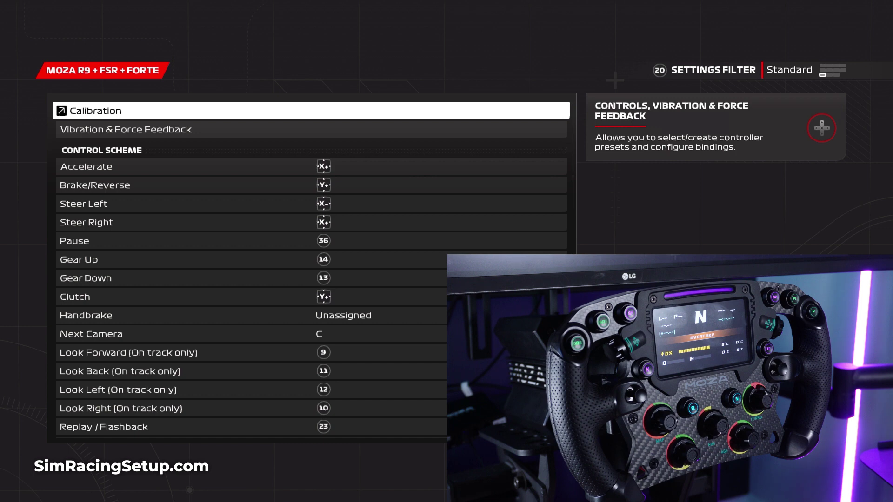
# Open F1 23's wheel calibration and start adjusting the Steering Rate
pyautogui.press('Return')
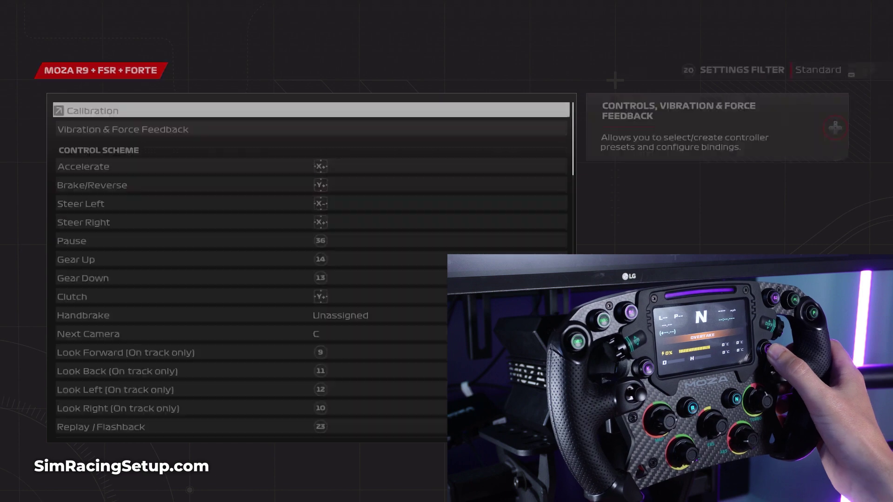
pyautogui.press('Return')
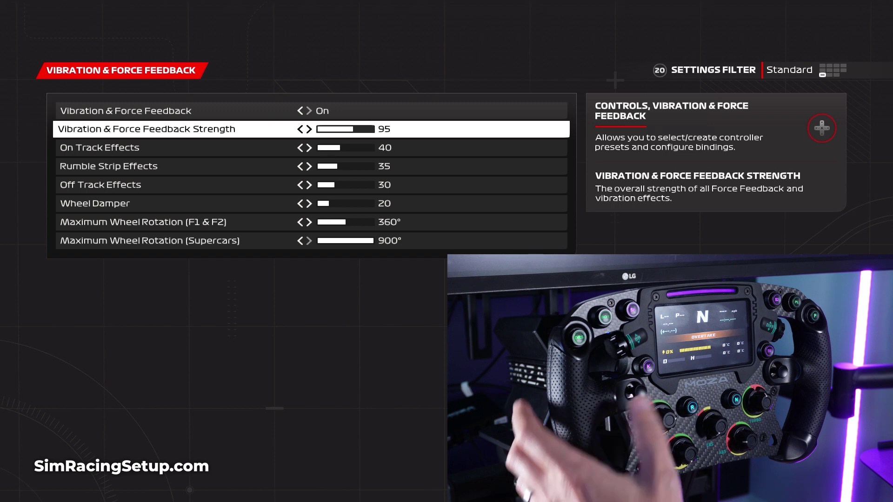
# Reduce the overall Vibration & Force Feedback Strength to 60, leaving other effects untouched
pyautogui.press('Left')
pyautogui.press('Left')
pyautogui.press('Left')
pyautogui.press('Left')
pyautogui.press('Left')
pyautogui.press('Left')
pyautogui.press('Left')
pyautogui.press('Left')
pyautogui.press('Left')
pyautogui.press('Left')
pyautogui.press('Left')
pyautogui.press('Left')
pyautogui.press('Left')
pyautogui.press('Left')
pyautogui.press('Left')
pyautogui.press('Left')
pyautogui.press('Left')
pyautogui.press('Left')
pyautogui.press('Left')
pyautogui.press('Left')
pyautogui.press('Left')
pyautogui.press('Left')
pyautogui.press('Left')
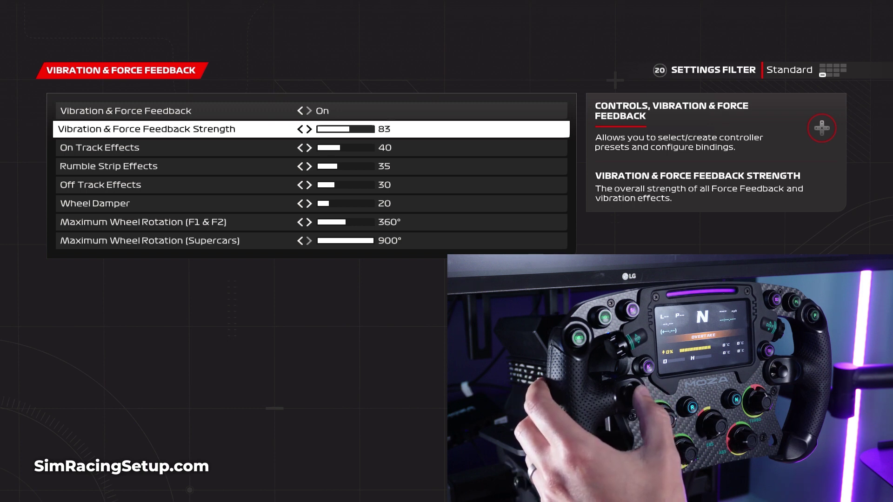
pyautogui.press('Left')
pyautogui.press('Left')
pyautogui.press('Left')
pyautogui.press('Left')
pyautogui.press('Left')
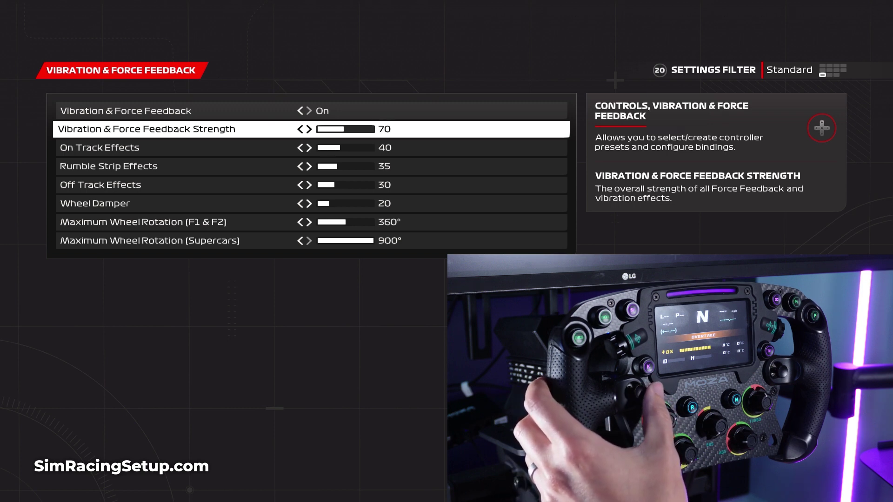
pyautogui.press('Left')
pyautogui.press('Left')
pyautogui.press('Left')
pyautogui.press('Left')
pyautogui.press('Left')
pyautogui.press('Left')
pyautogui.press('Left')
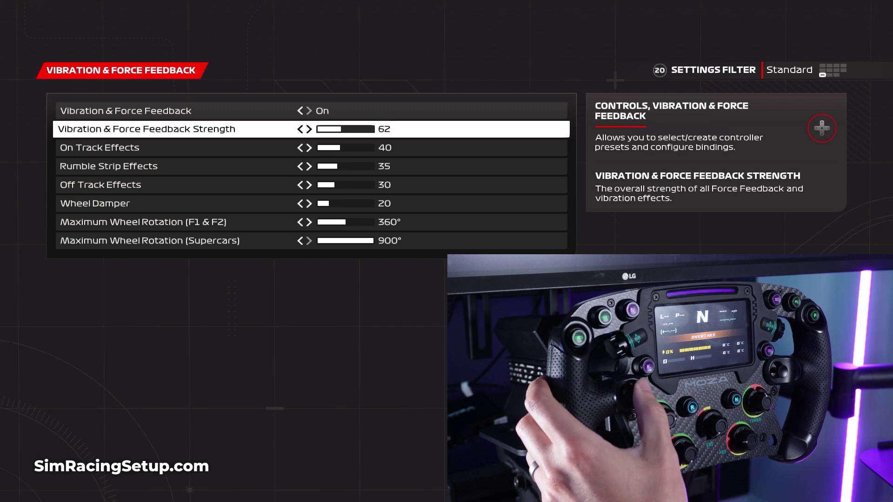
pyautogui.press('Down')
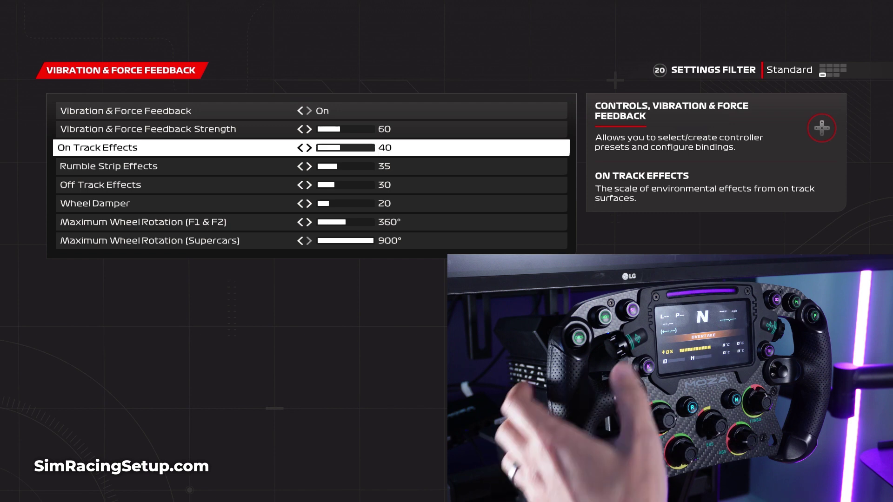
# Raise Vibration & Force Feedback Strength back to 95, keeping On Track Effects at 40
pyautogui.press('Down')
pyautogui.press('Down')
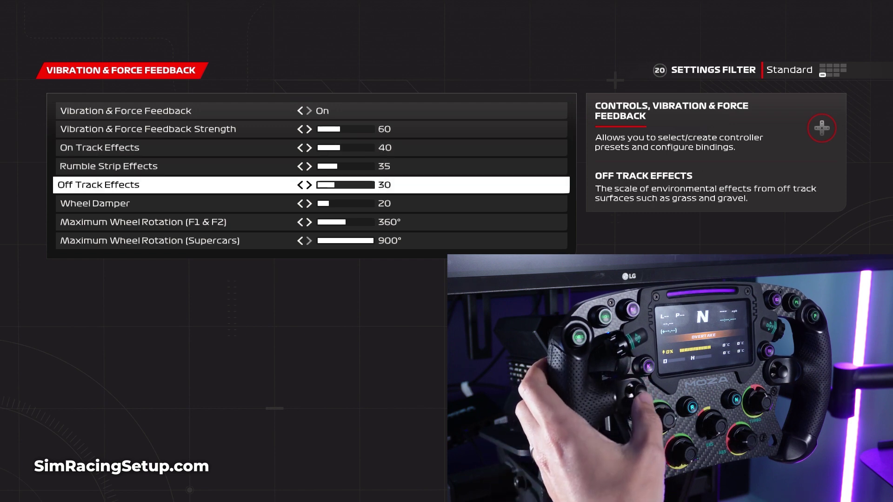
pyautogui.press('Up')
pyautogui.press('Up')
pyautogui.press('Up')
pyautogui.press('Right')
pyautogui.press('Right')
pyautogui.press('Right')
pyautogui.press('Right')
pyautogui.press('Right')
pyautogui.press('Right')
pyautogui.press('Right')
pyautogui.press('Right')
pyautogui.press('Right')
pyautogui.press('Right')
pyautogui.press('Right')
pyautogui.press('Right')
pyautogui.press('Right')
pyautogui.press('Right')
pyautogui.press('Right')
pyautogui.press('Right')
pyautogui.press('Right')
pyautogui.press('Right')
pyautogui.press('Right')
pyautogui.press('Right')
pyautogui.press('Right')
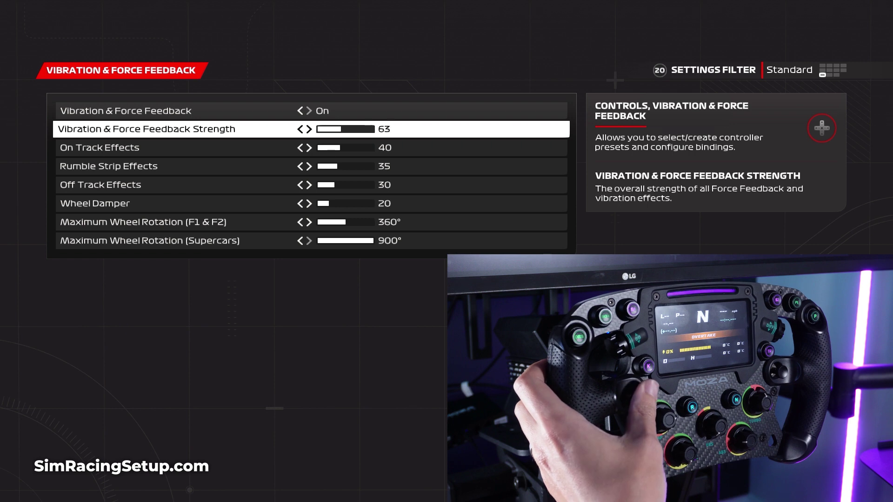
pyautogui.press('Right')
pyautogui.press('Right')
pyautogui.press('Right')
pyautogui.press('Right')
pyautogui.press('Right')
pyautogui.press('Right')
pyautogui.press('Right')
pyautogui.press('Right')
pyautogui.press('Right')
pyautogui.press('Right')
pyautogui.press('Right')
pyautogui.press('Right')
pyautogui.press('Right')
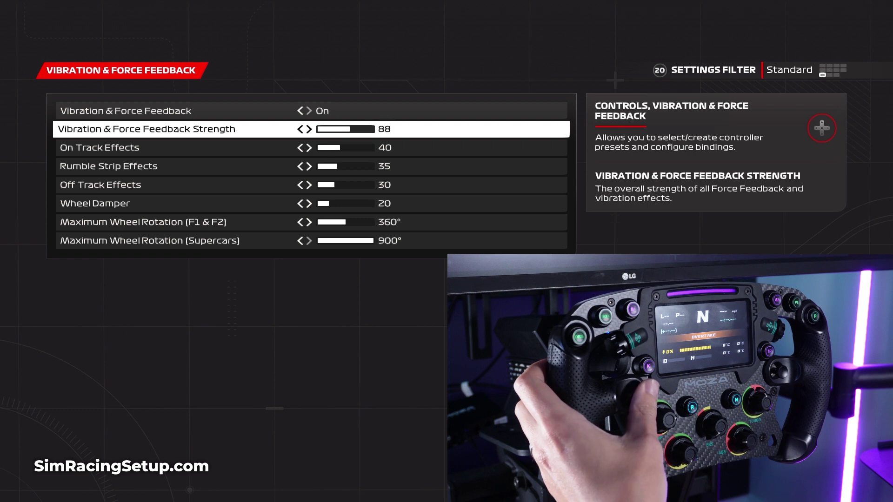
pyautogui.press('Right')
pyautogui.press('Down')
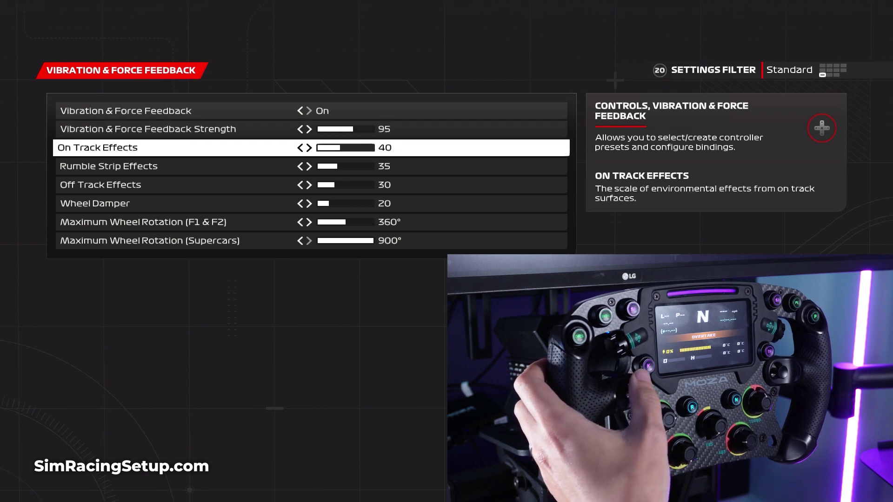
pyautogui.press('Right')
pyautogui.press('Left')
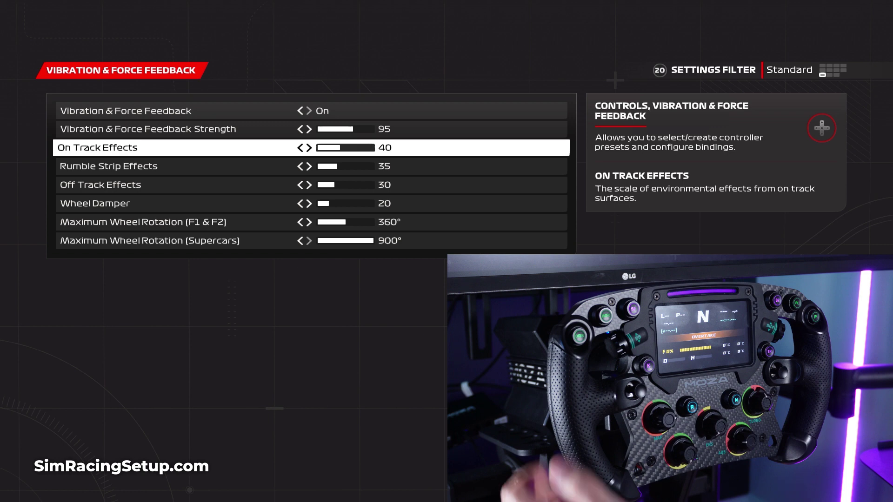
pyautogui.press('Down')
pyautogui.press('Down')
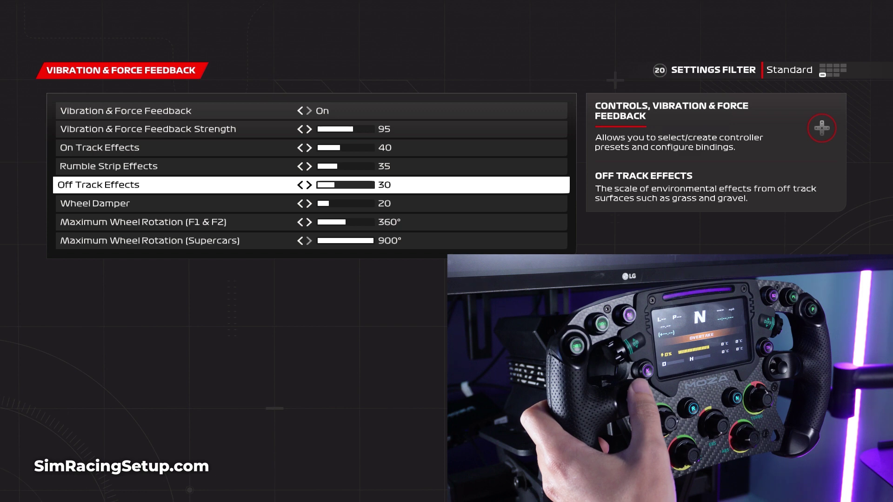
# Test Wheel Damper values between 0 and about 30, finally leaving it at 19
pyautogui.press('Down')
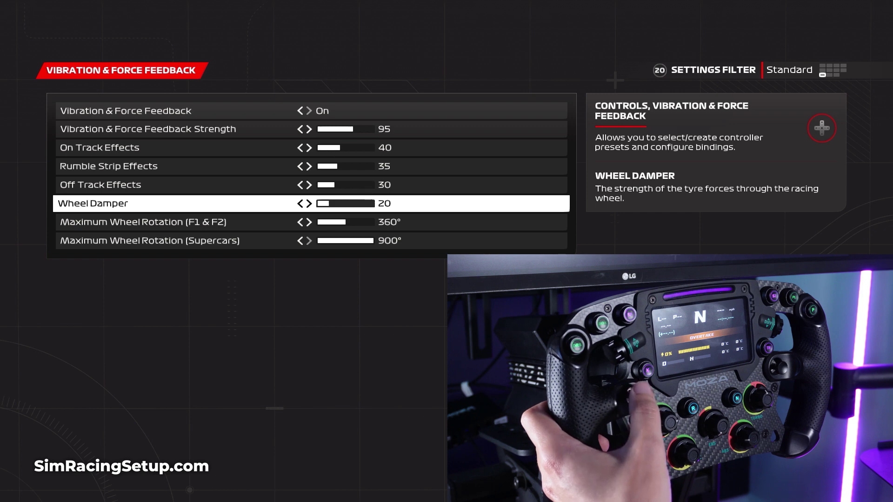
pyautogui.press('Right')
pyautogui.press('Right')
pyautogui.press('Right')
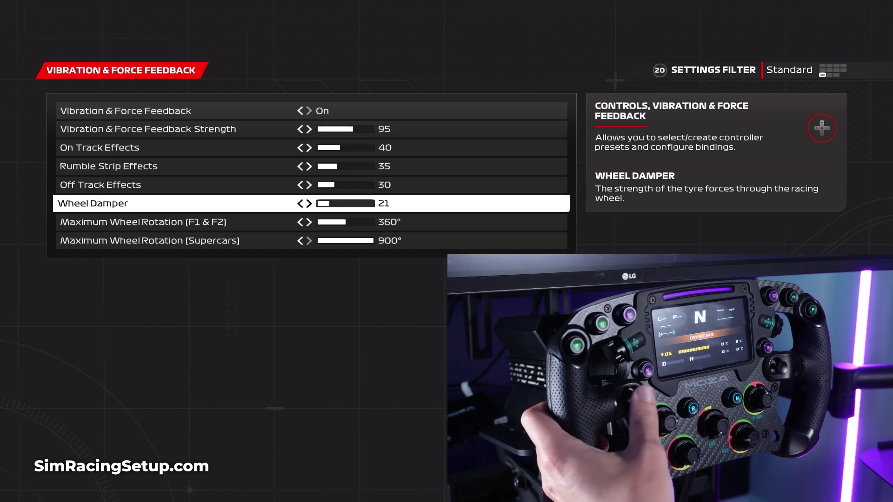
pyautogui.press('Right')
pyautogui.press('Right')
pyautogui.press('Right')
pyautogui.press('Right')
pyautogui.press('Right')
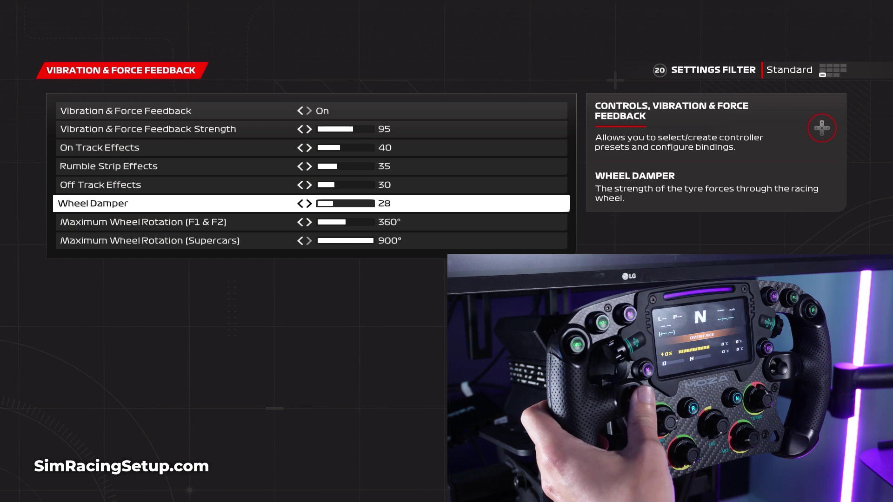
pyautogui.press('Left')
pyautogui.press('Left')
pyautogui.press('Left')
pyautogui.press('Left')
pyautogui.press('Left')
pyautogui.press('Left')
pyautogui.press('Left')
pyautogui.press('Left')
pyautogui.press('Left')
pyautogui.press('Left')
pyautogui.press('Left')
pyautogui.press('Left')
pyautogui.press('Left')
pyautogui.press('Left')
pyautogui.press('Left')
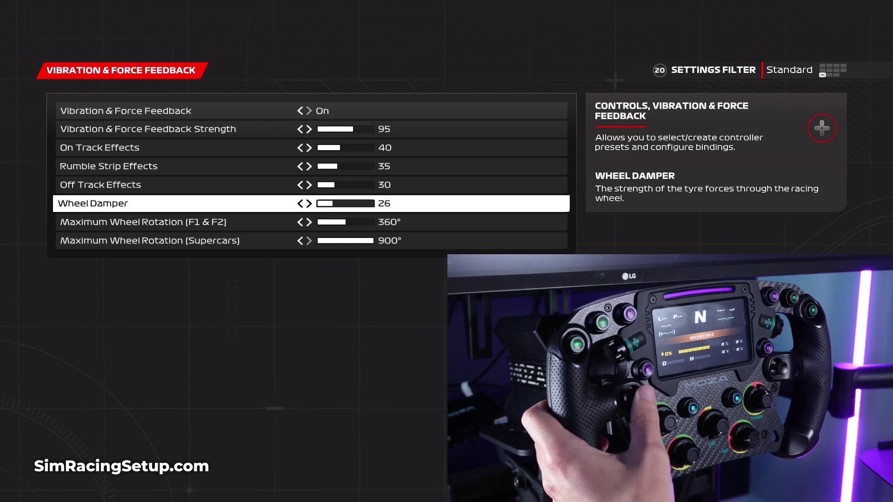
pyautogui.press('Left')
pyautogui.press('Left')
pyautogui.press('Left')
pyautogui.press('Left')
pyautogui.press('Left')
pyautogui.press('Left')
pyautogui.press('Left')
pyautogui.press('Left')
pyautogui.press('Left')
pyautogui.press('Left')
pyautogui.press('Left')
pyautogui.press('Left')
pyautogui.press('Left')
pyautogui.press('Left')
pyautogui.press('Left')
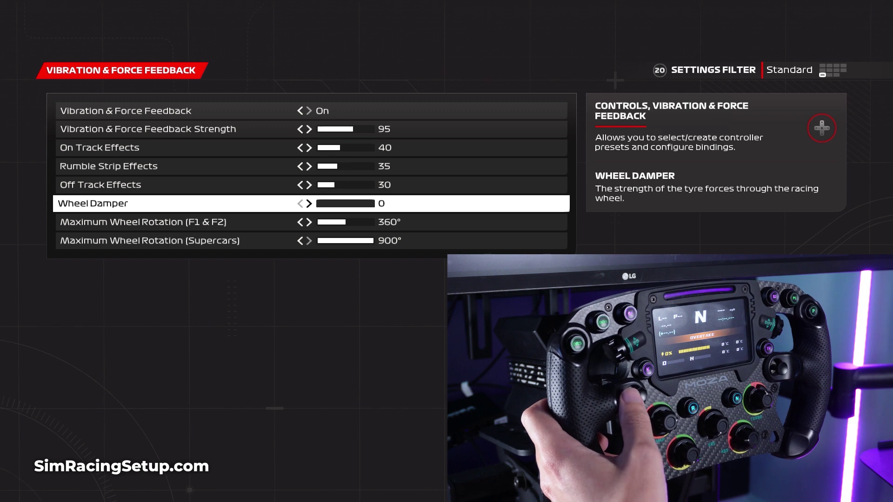
pyautogui.press('Right')
pyautogui.press('Right')
pyautogui.press('Right')
pyautogui.press('Right')
pyautogui.press('Right')
pyautogui.press('Right')
pyautogui.press('Right')
pyautogui.press('Right')
pyautogui.press('Right')
pyautogui.press('Right')
pyautogui.press('Right')
pyautogui.press('Right')
pyautogui.press('Right')
pyautogui.press('Right')
pyautogui.press('Right')
pyautogui.press('Right')
pyautogui.press('Right')
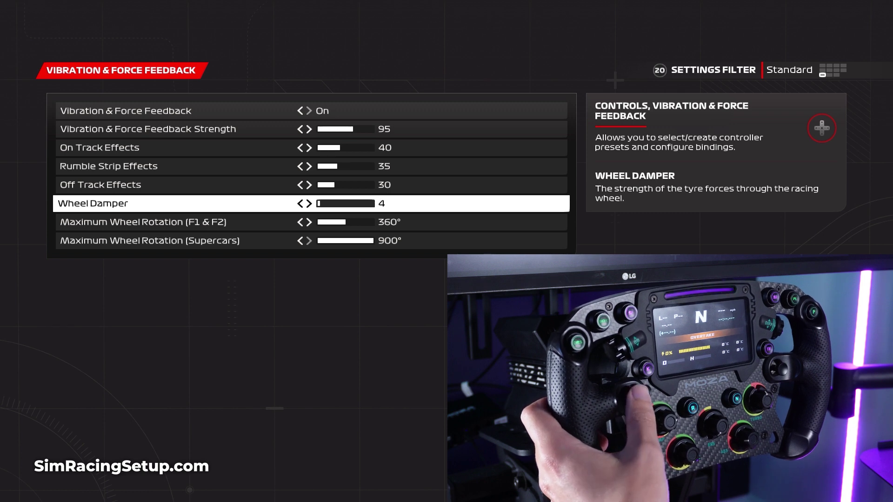
pyautogui.press('Right')
pyautogui.press('Right')
pyautogui.press('Right')
pyautogui.press('Right')
pyautogui.press('Right')
pyautogui.press('Right')
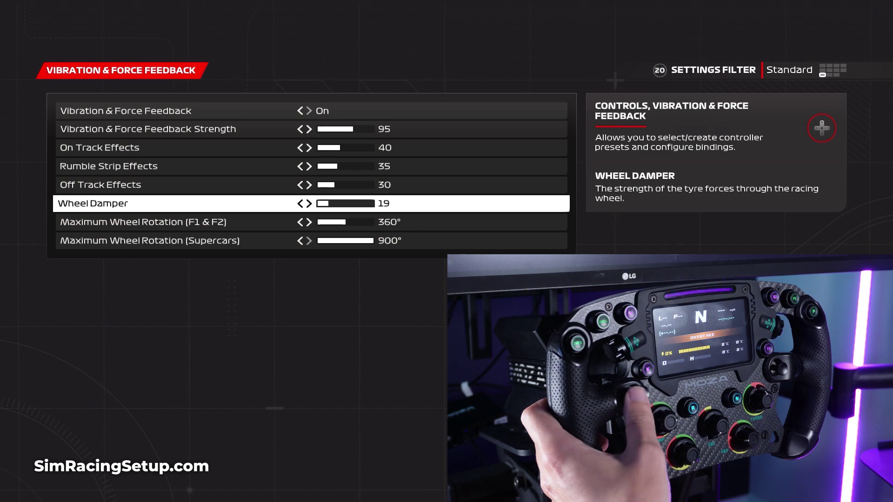